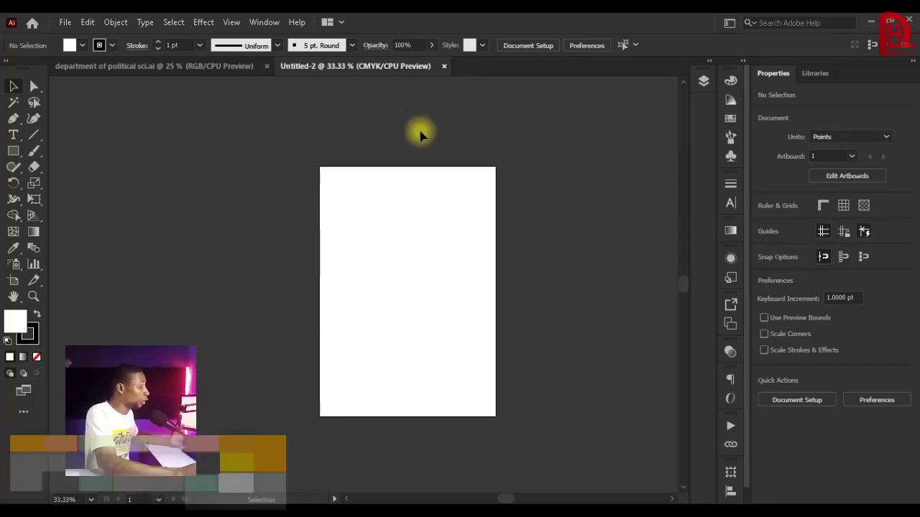
Fit the A4 artboard in the window and draw a rectangle covering it entirely.
scroll(417, 179, "down", 3)
key("ctrl+0")
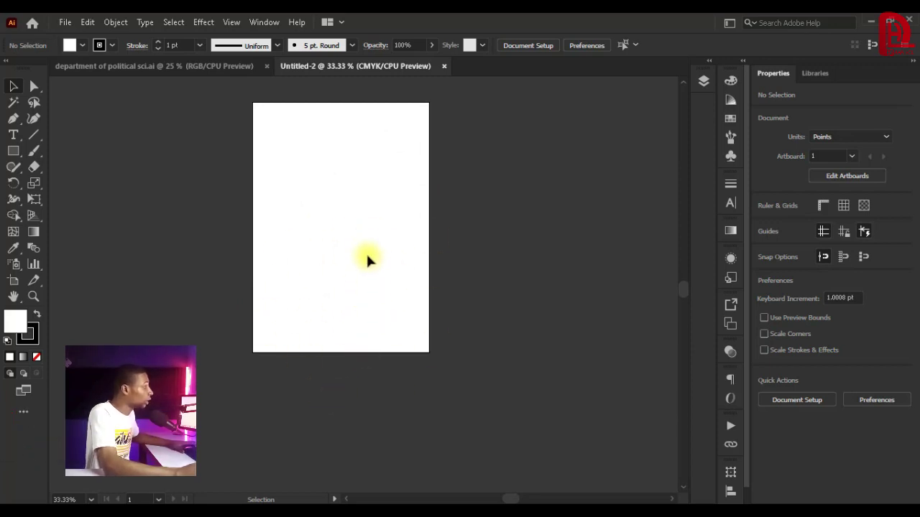
left_click_drag(410, 156, 290, 261)
left_click_drag(240, 141, 376, 249)
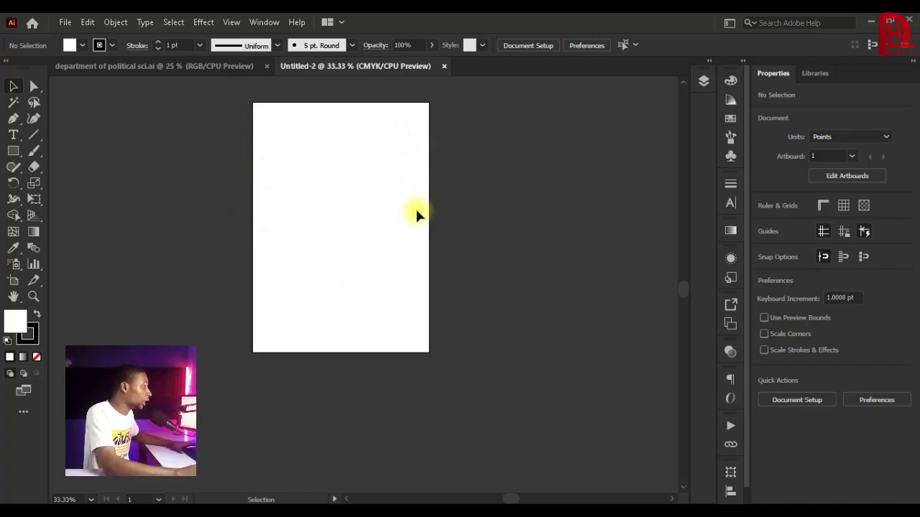
left_click(13, 150)
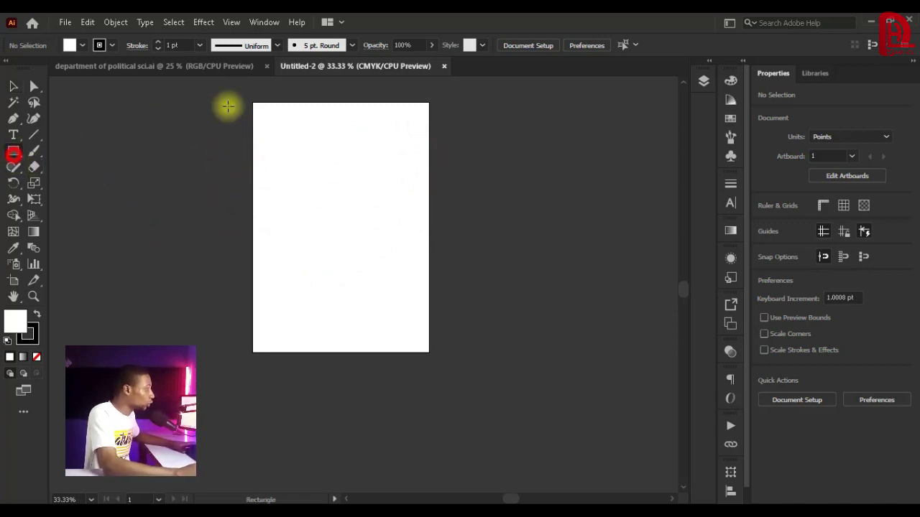
left_click_drag(253, 106, 429, 352)
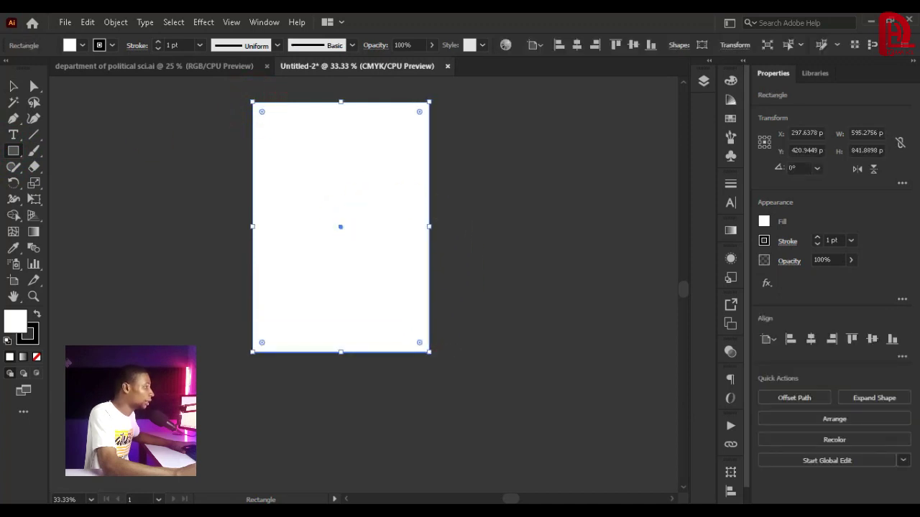
Give the rectangle a black fill in the Color panel, then enter artboard editing.
left_click(13, 86)
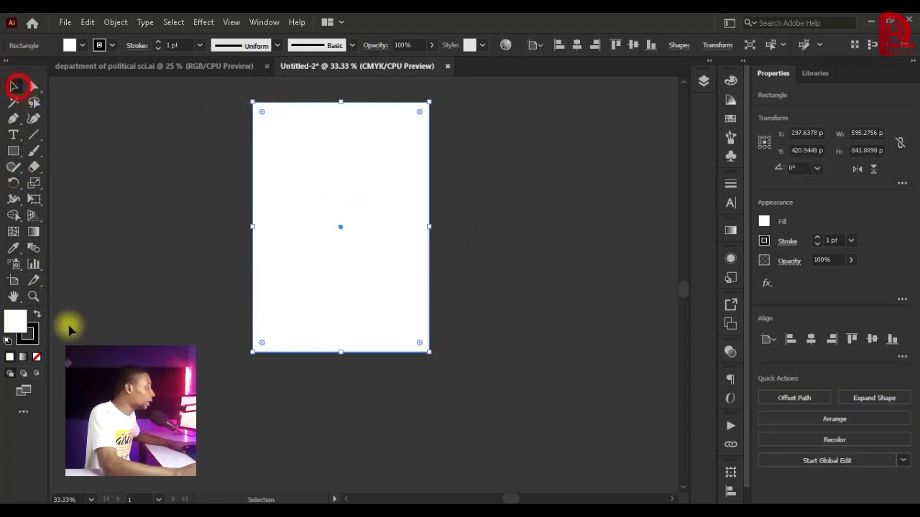
left_click(730, 79)
left_click(573, 167)
left_click(693, 74)
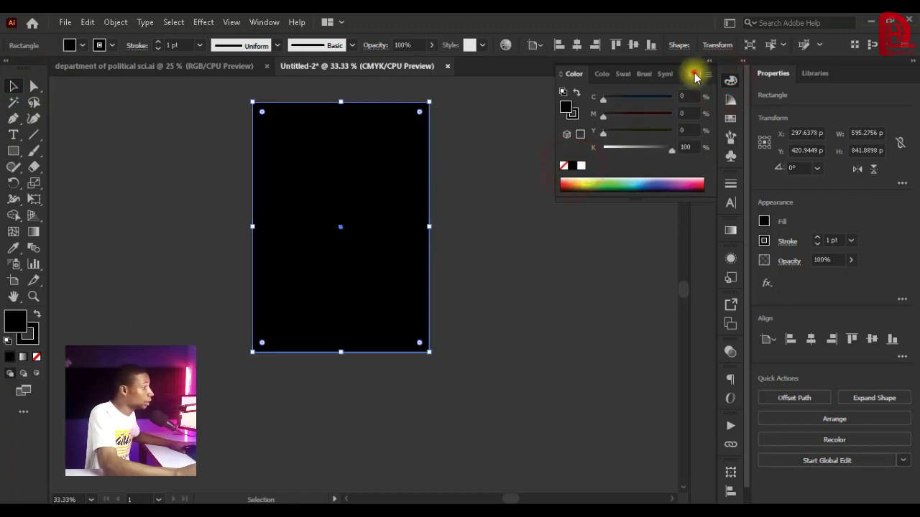
left_click(553, 190)
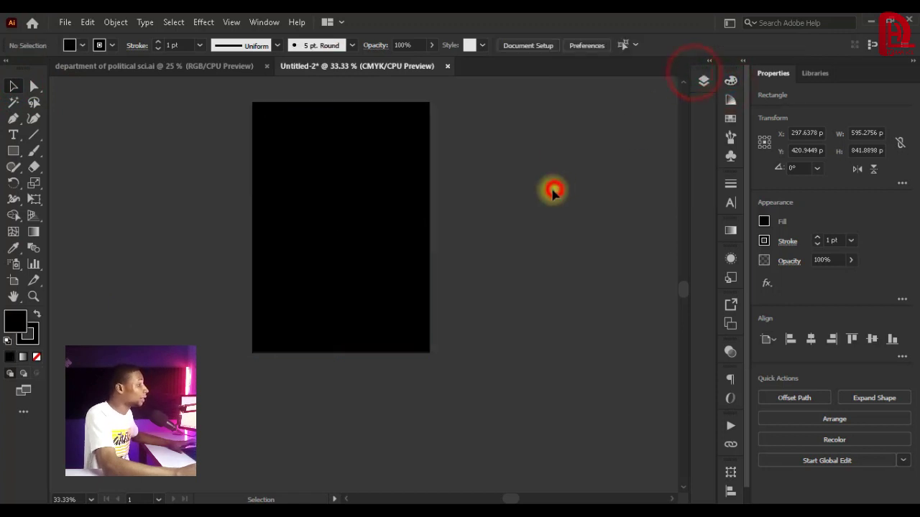
left_click(375, 182)
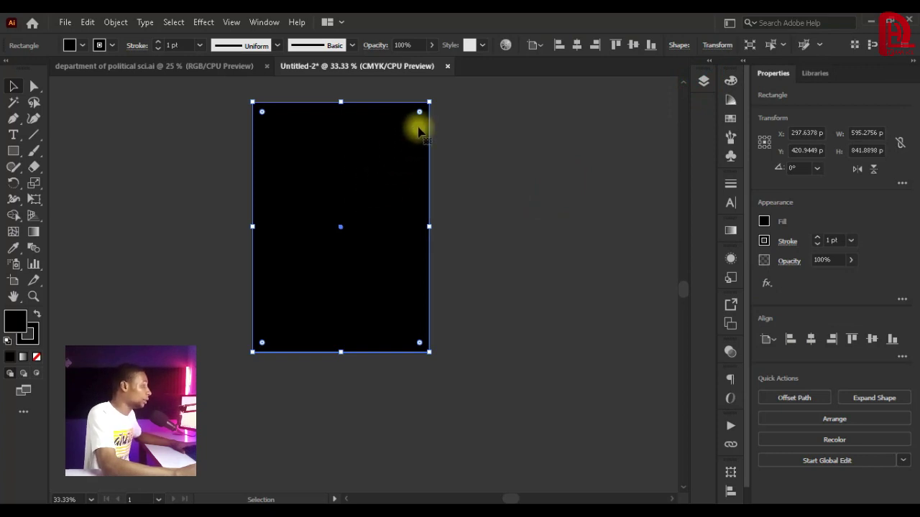
left_click(452, 150)
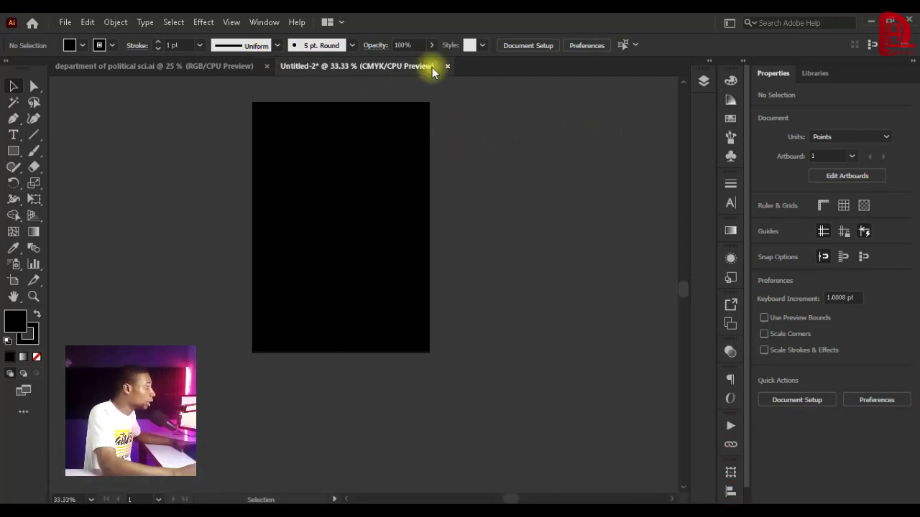
left_click(861, 177)
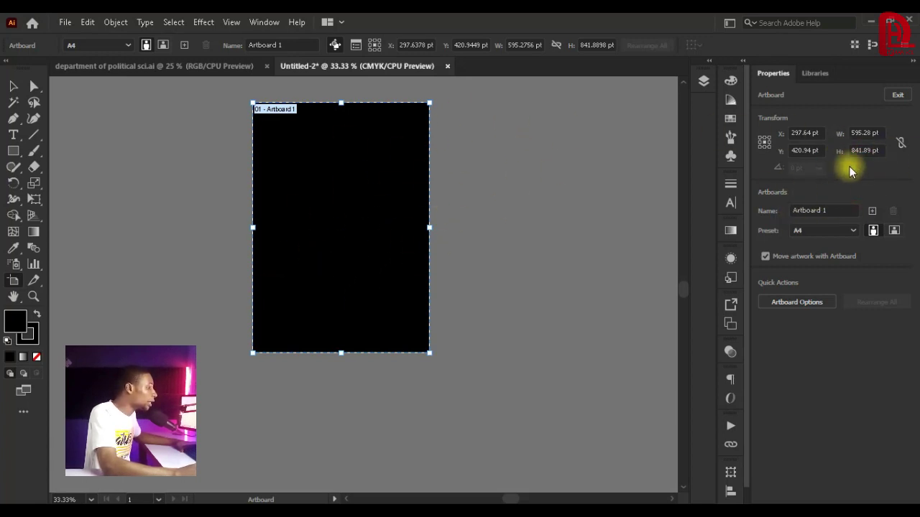
left_click(891, 99)
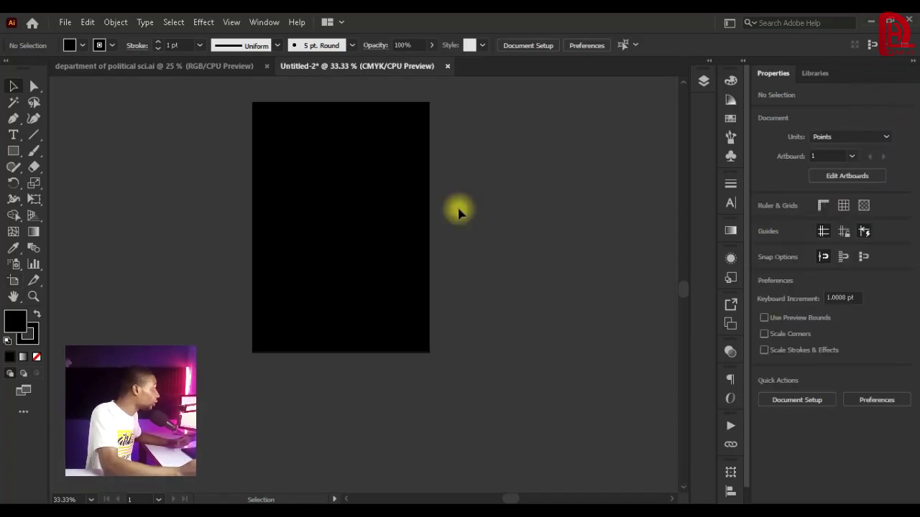
left_click(64, 22)
left_click(144, 352)
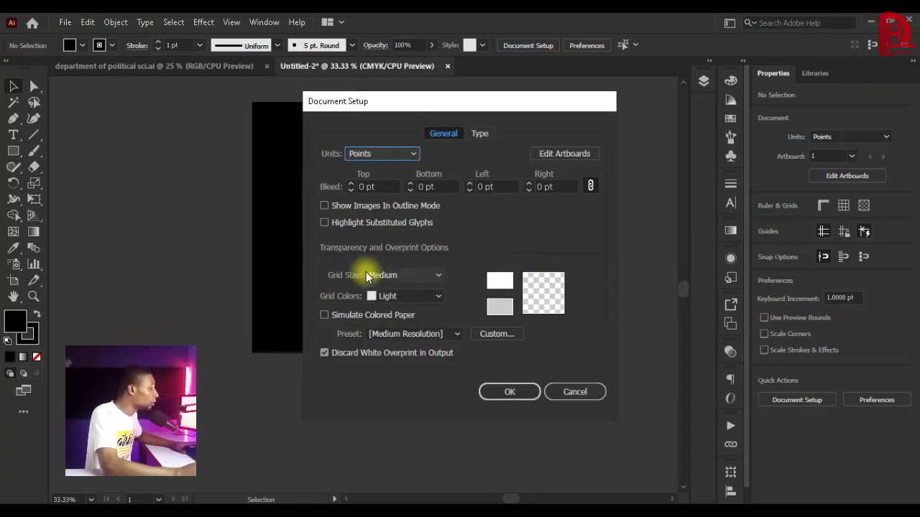
left_click(541, 153)
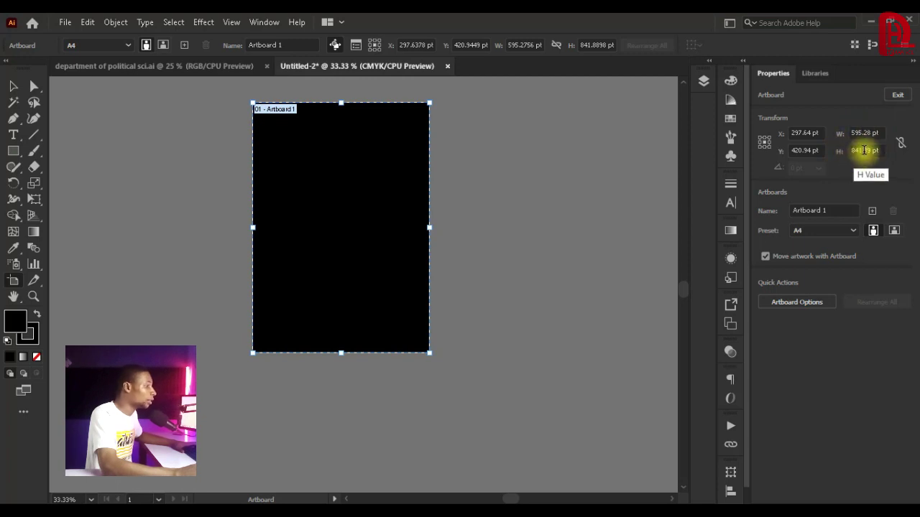
left_click(870, 211)
left_click(870, 211)
left_click(870, 212)
scroll(523, 220, "down", 4)
scroll(507, 236, "up", 2)
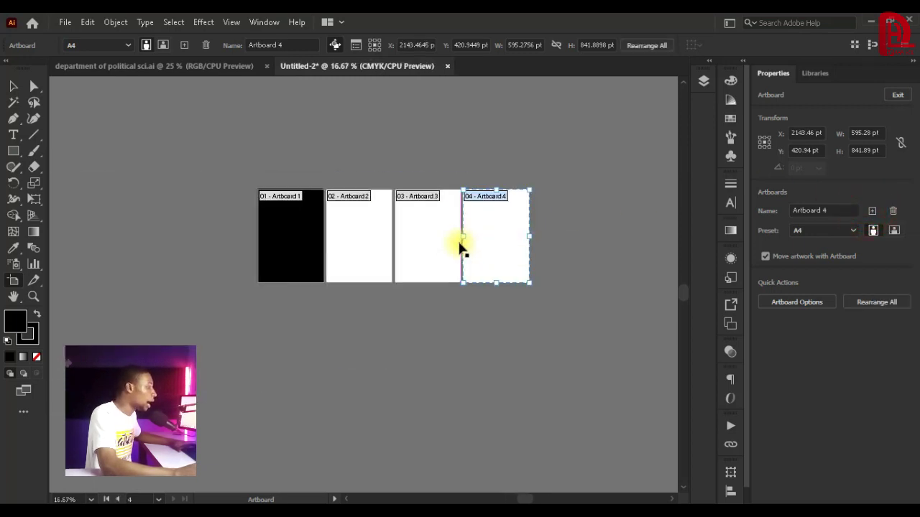
left_click(893, 213)
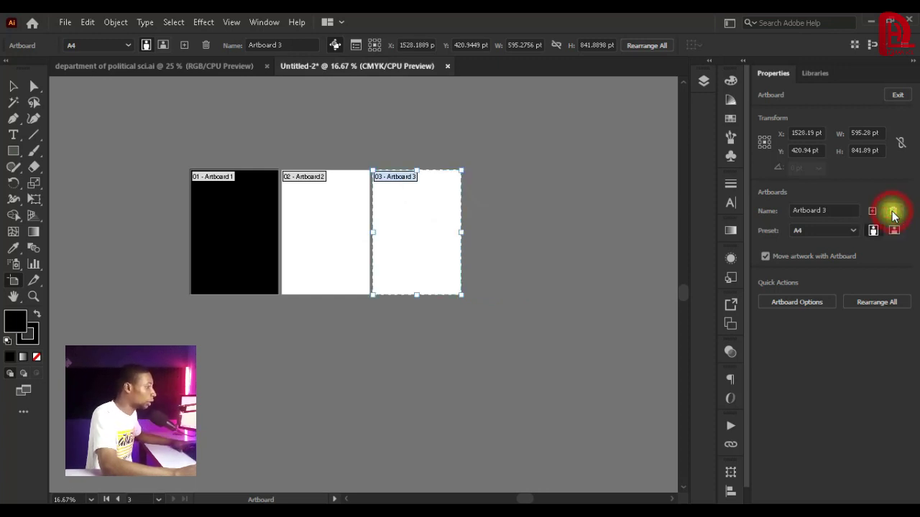
left_click(893, 213)
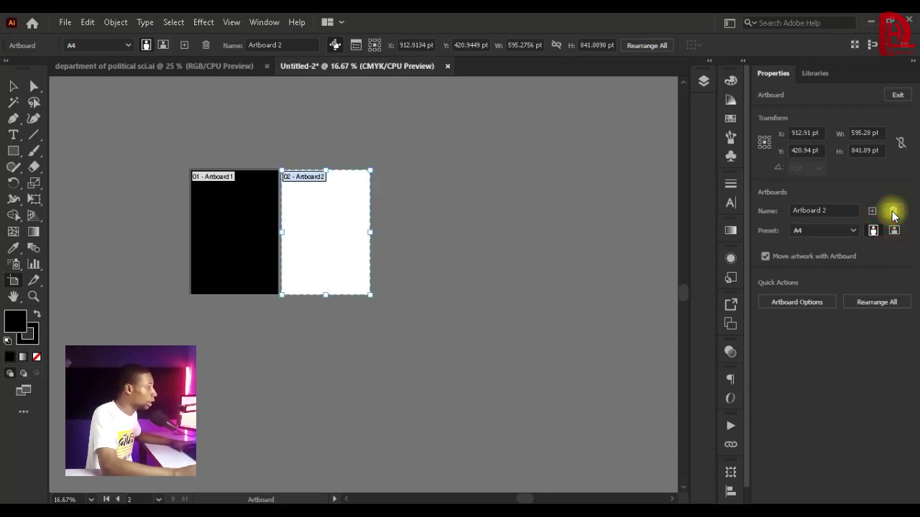
left_click(893, 213)
scroll(248, 208, "up", 1)
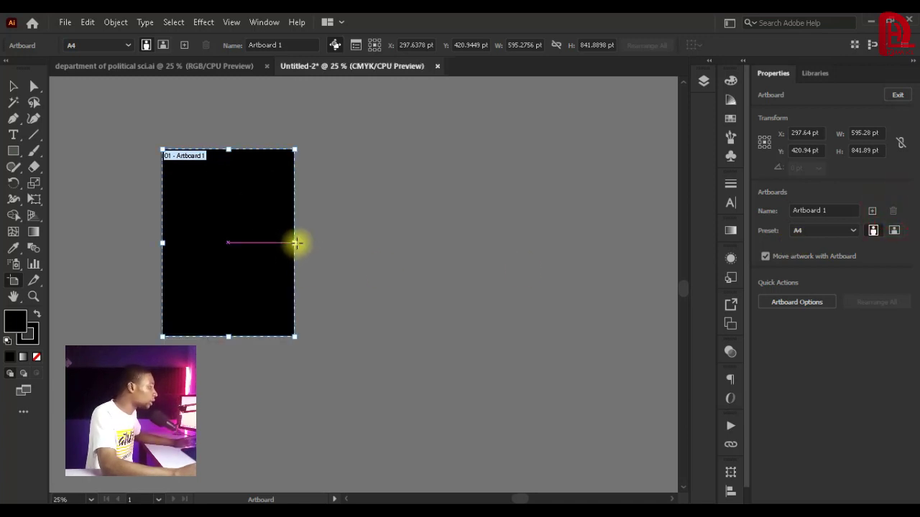
left_click_drag(297, 242, 481, 244)
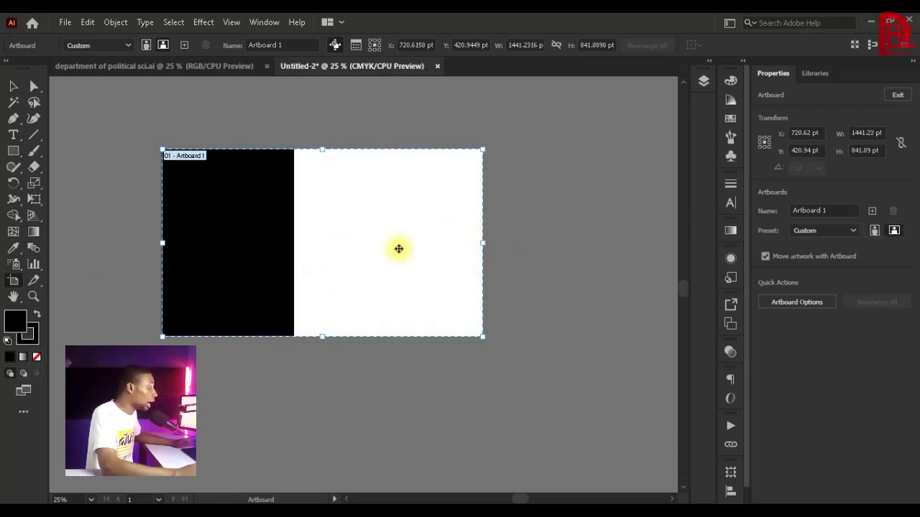
left_click_drag(486, 247, 294, 245)
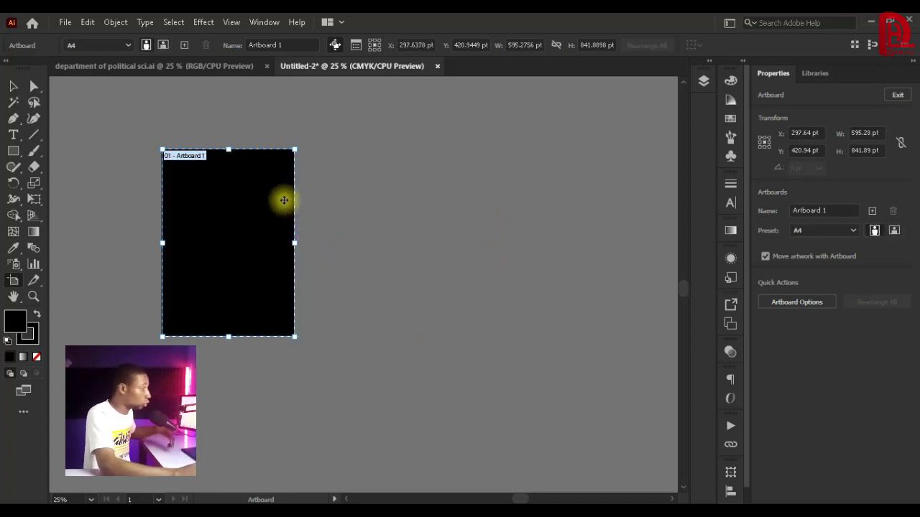
left_click(824, 233)
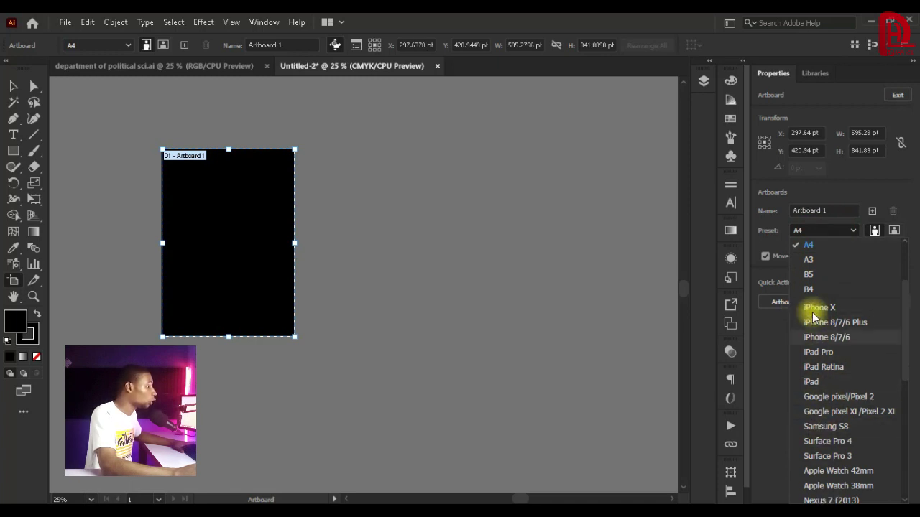
left_click(832, 230)
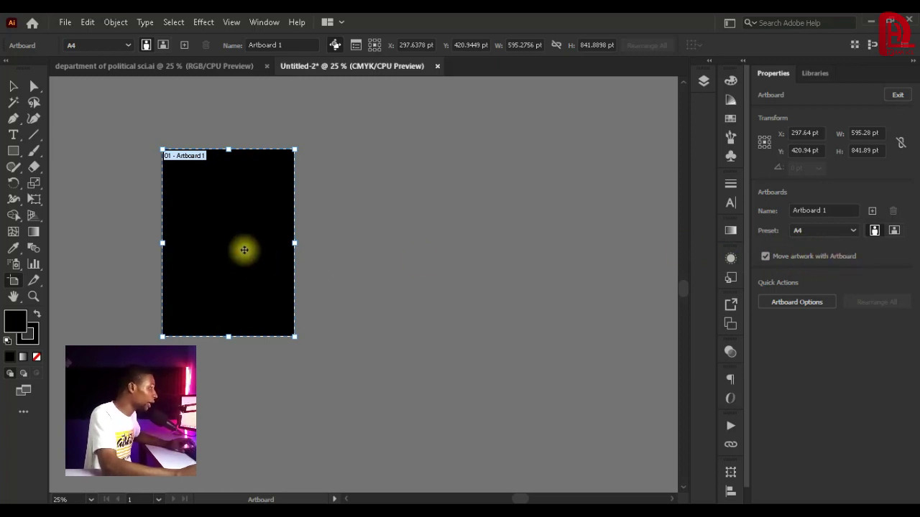
Move Artboard 1 right, then back to X 191.53, Y 505.83 pt, with Move artwork with Artboard on.
left_click_drag(222, 248, 430, 246)
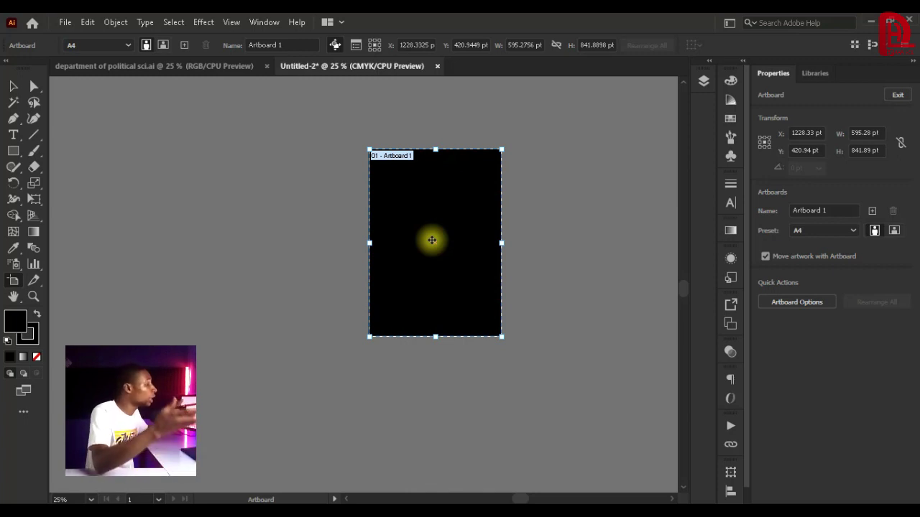
left_click_drag(433, 277, 291, 302)
left_click_drag(253, 278, 222, 242)
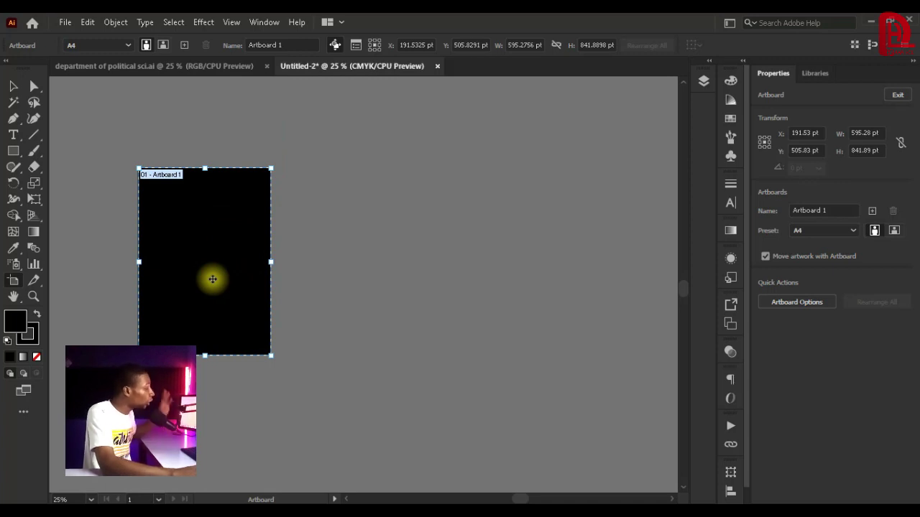
left_click(765, 257)
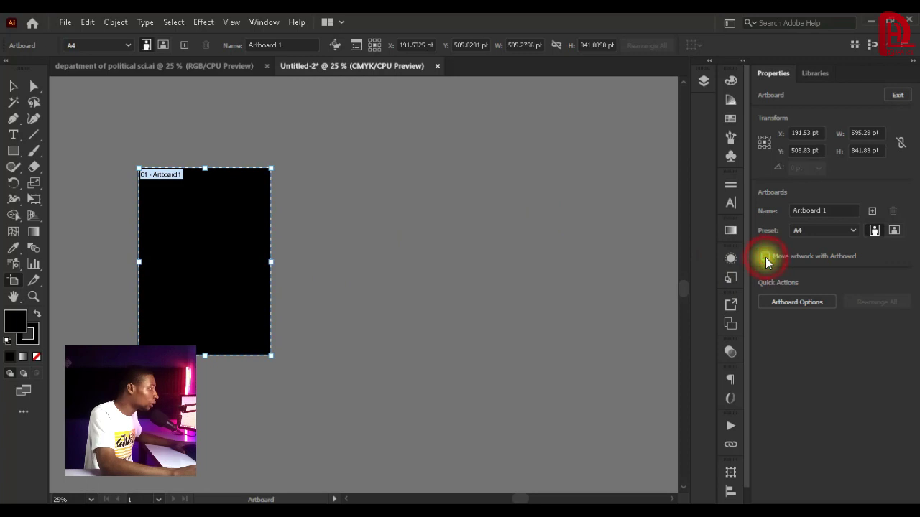
left_click(765, 258)
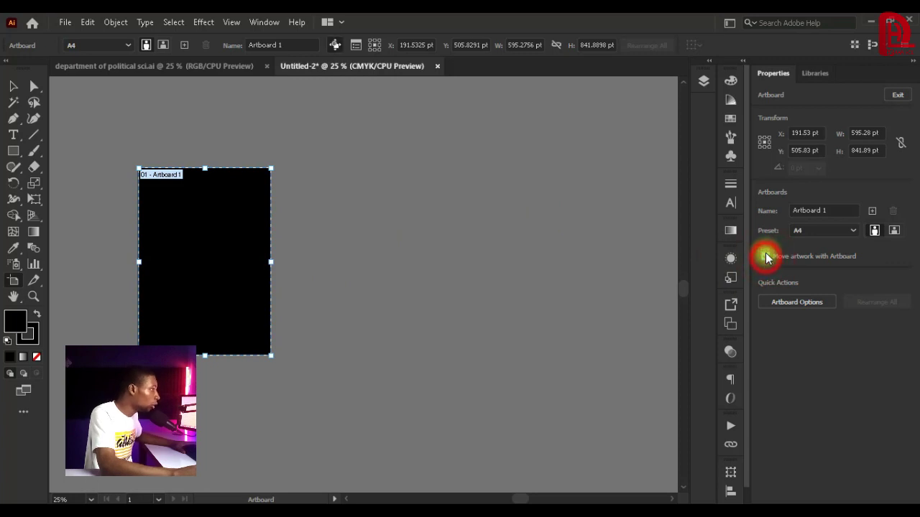
Turn off Move/Copy Artwork with Artboard, drag the empty artboard off the rectangle, then undo.
left_click(334, 46)
left_click_drag(202, 264, 382, 265)
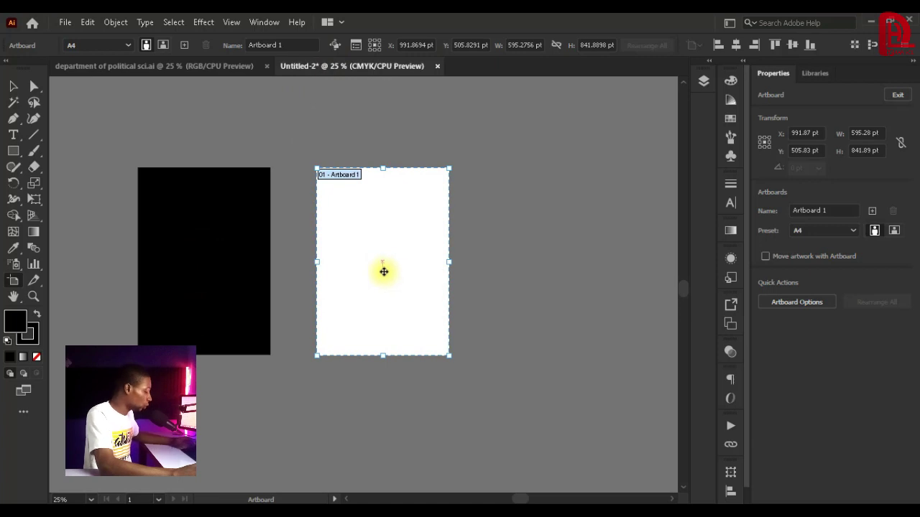
key("ctrl+z")
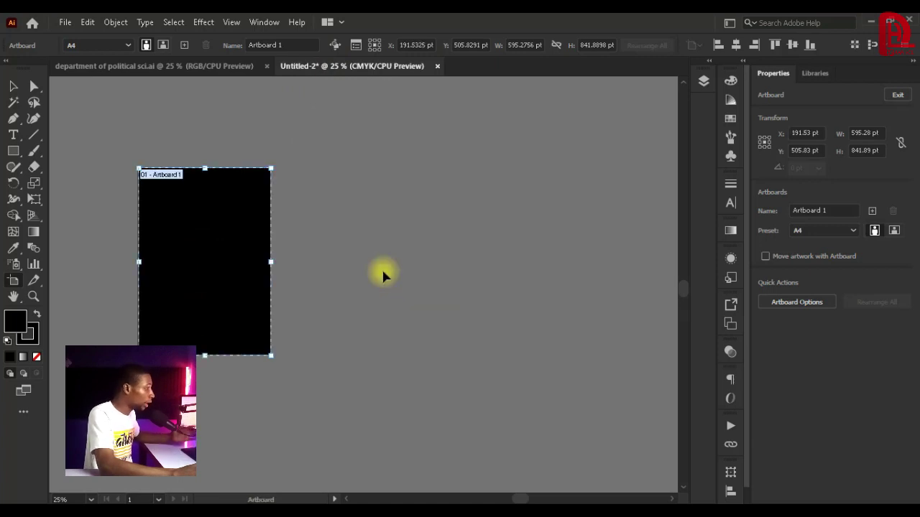
Make empty copies of Artboard 1 to the right, then undo them back to one artboard.
left_click_drag(203, 252, 422, 257)
left_click(223, 241)
left_click(429, 241)
left_click(193, 248)
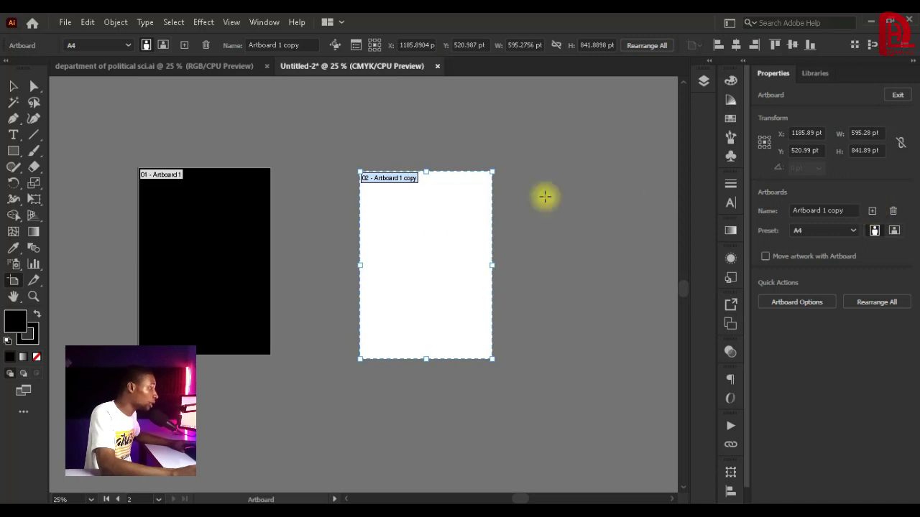
scroll(401, 260, "down", 1)
left_click_drag(420, 261, 335, 396)
scroll(462, 349, "down", 1)
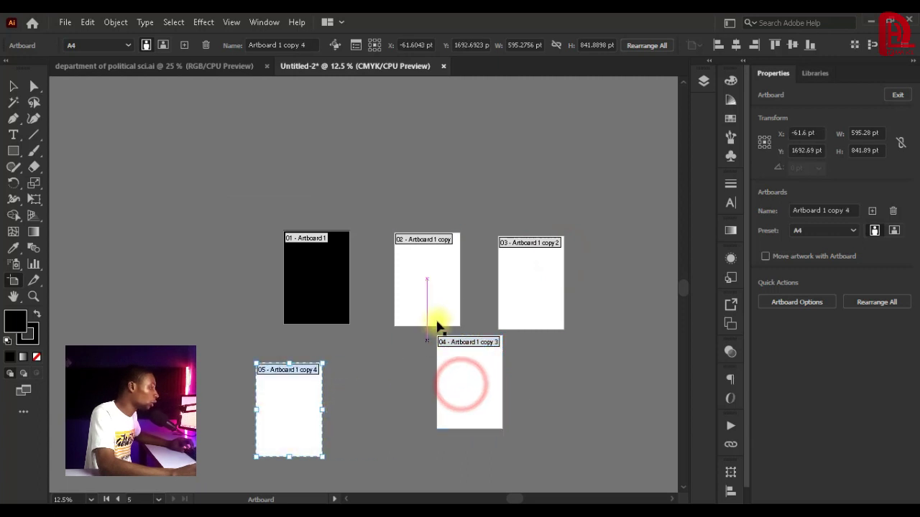
key("ctrl+z")
key("ctrl+z")
key("ctrl+z")
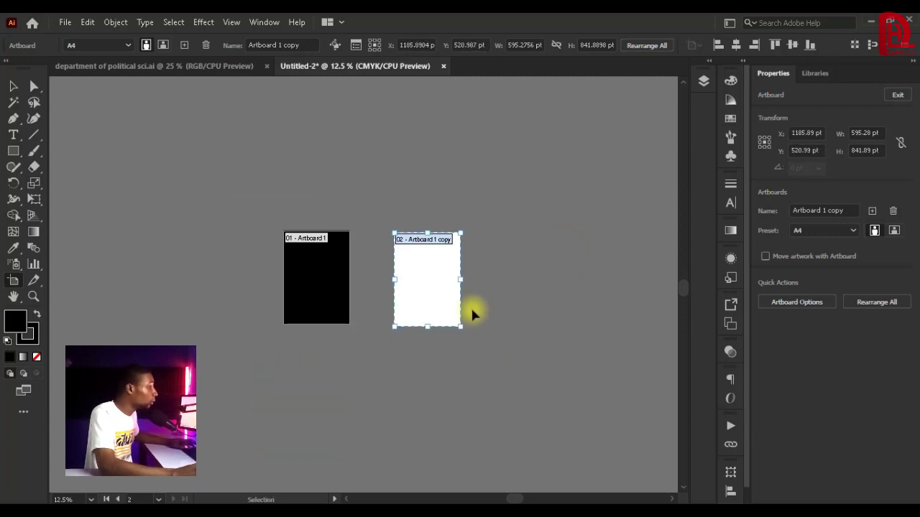
key("ctrl+z")
scroll(413, 283, "up", 2)
scroll(294, 222, "up", 1)
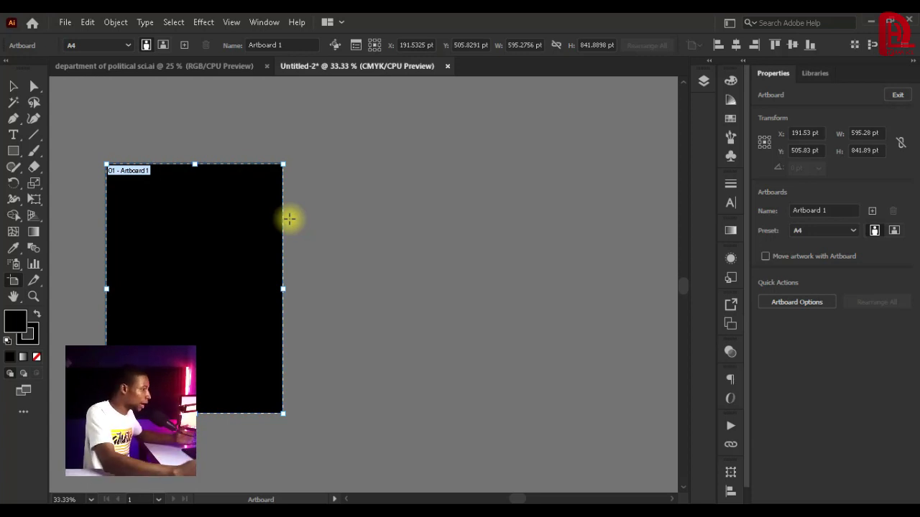
With artwork moving along, duplicate Artboard 1 and its black rectangle to the right, then exit.
left_click(766, 257)
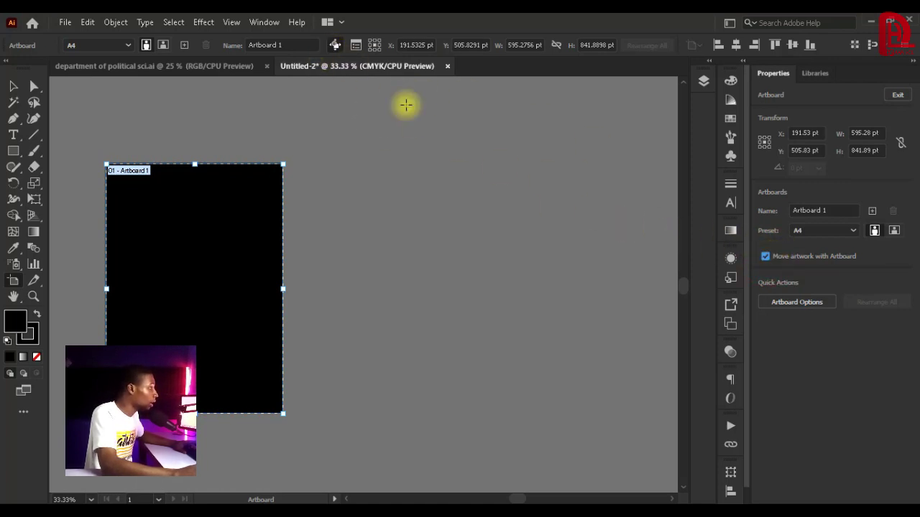
left_click_drag(175, 263, 447, 267)
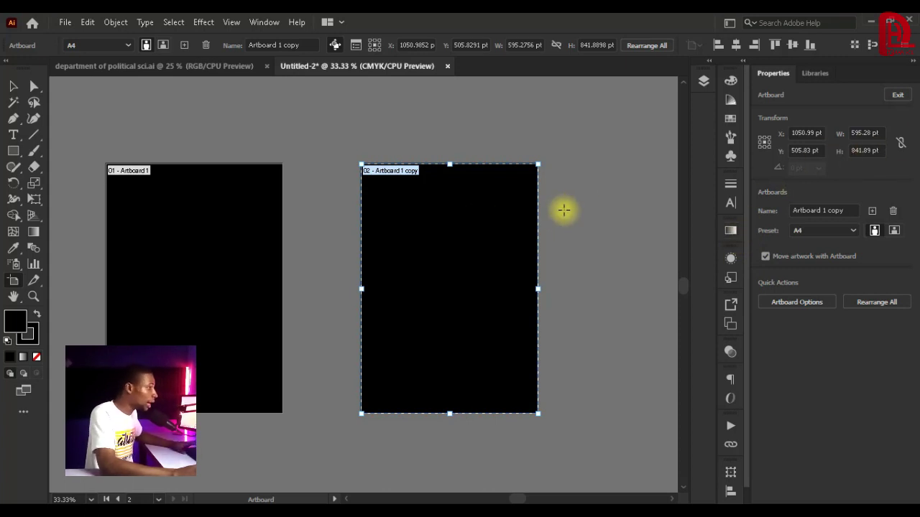
left_click(891, 98)
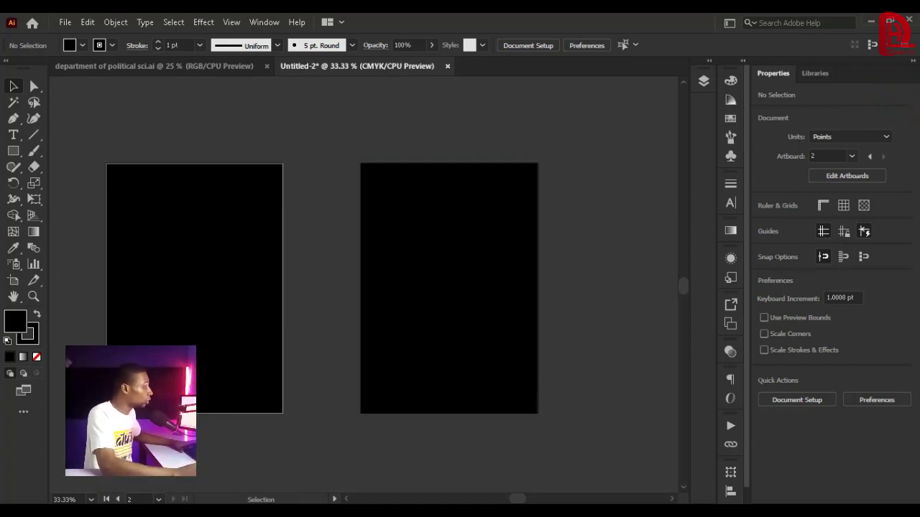
left_click(15, 283)
key("Escape")
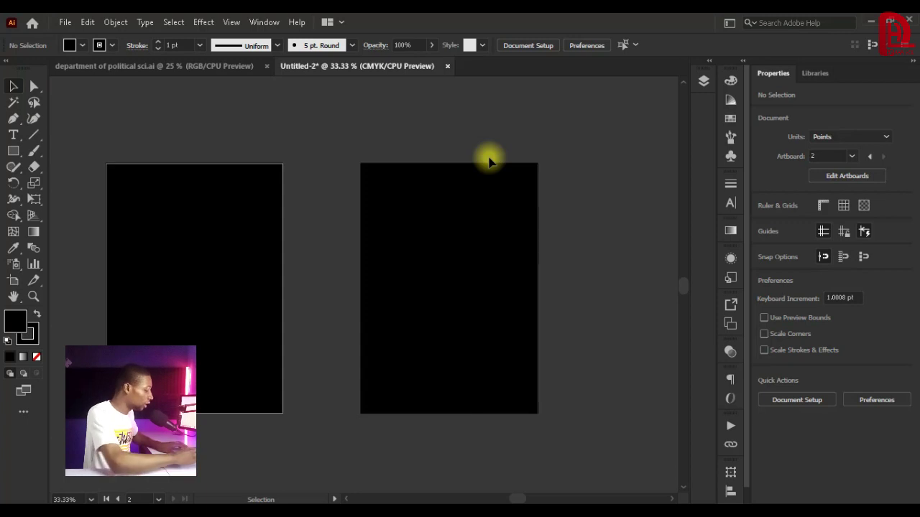
key("shift+o")
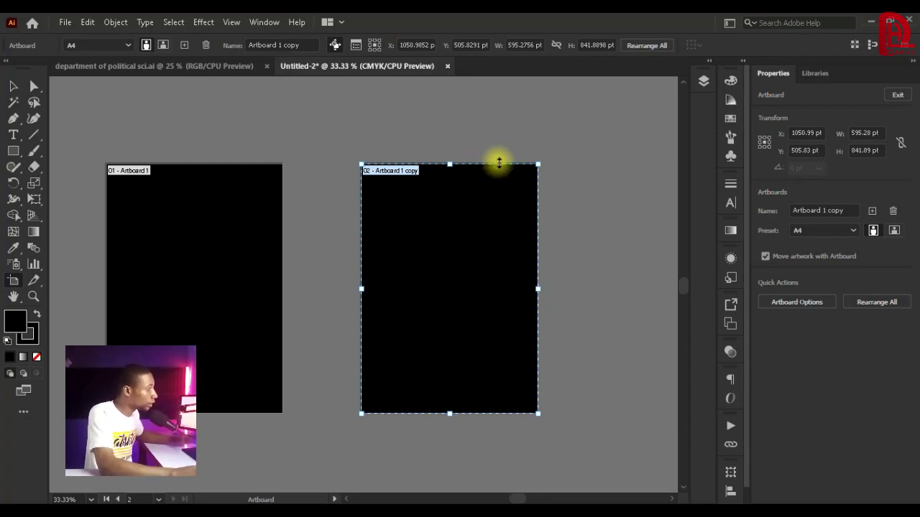
left_click(231, 229)
left_click(412, 230)
left_click(153, 260)
left_click(384, 222)
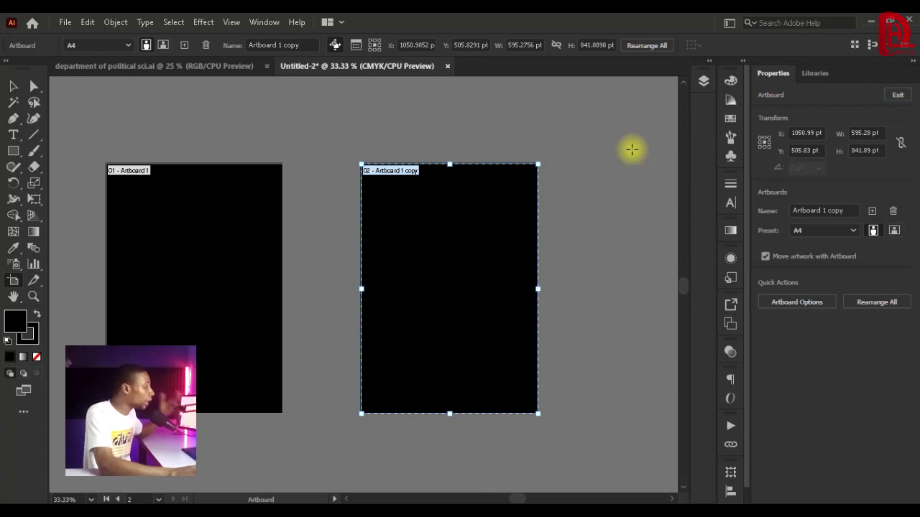
left_click(13, 87)
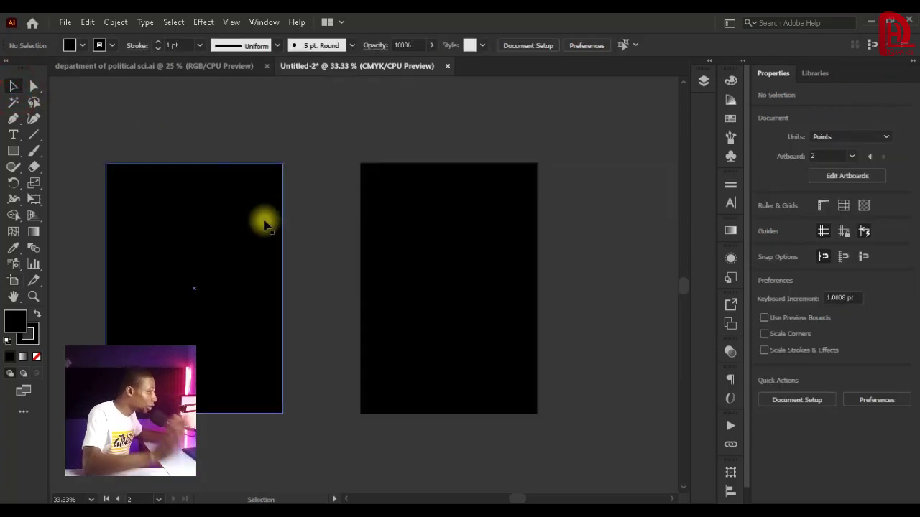